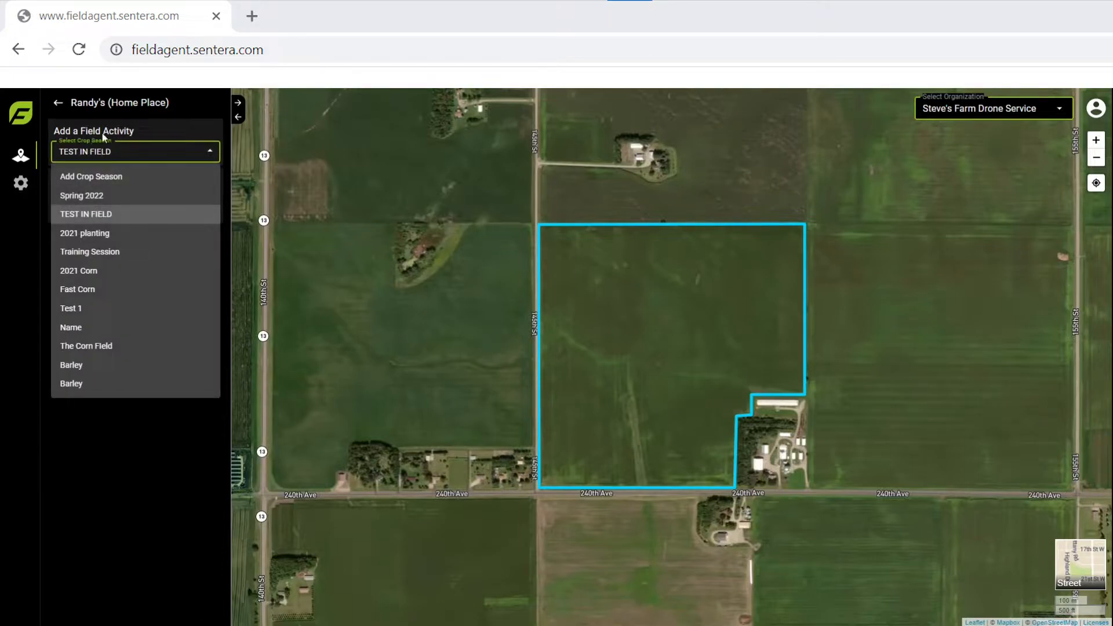
Start a new crop season for the field, running from February 24th, 2022 to June 3rd, 2022
{"action": "left_click", "coordinate": [106, 172]}
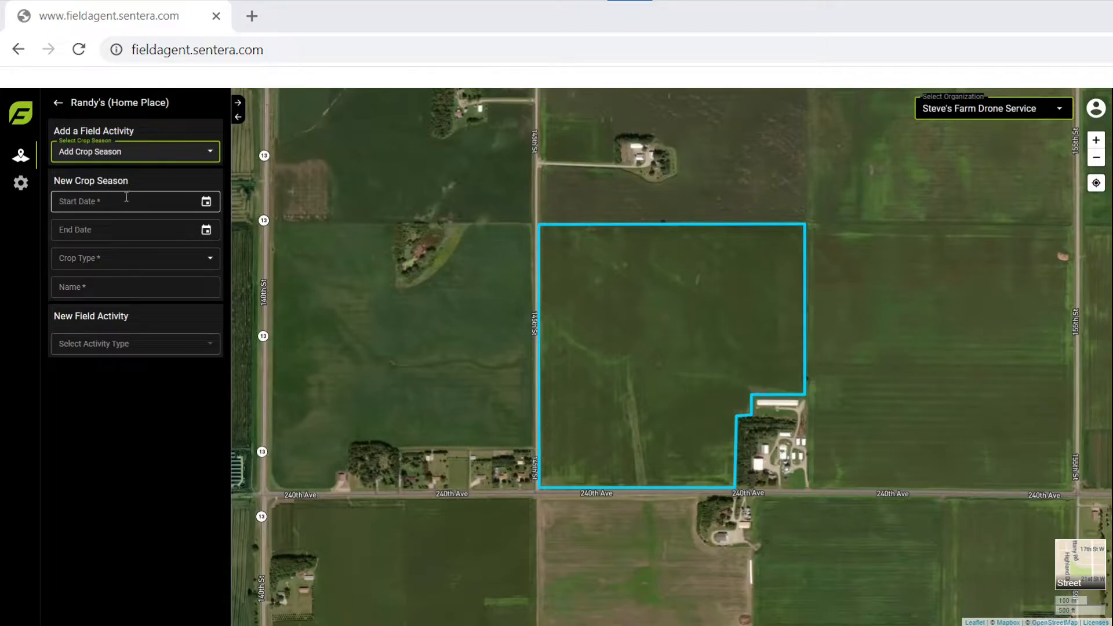
{"action": "left_click", "coordinate": [206, 201]}
{"action": "left_click", "coordinate": [146, 334]}
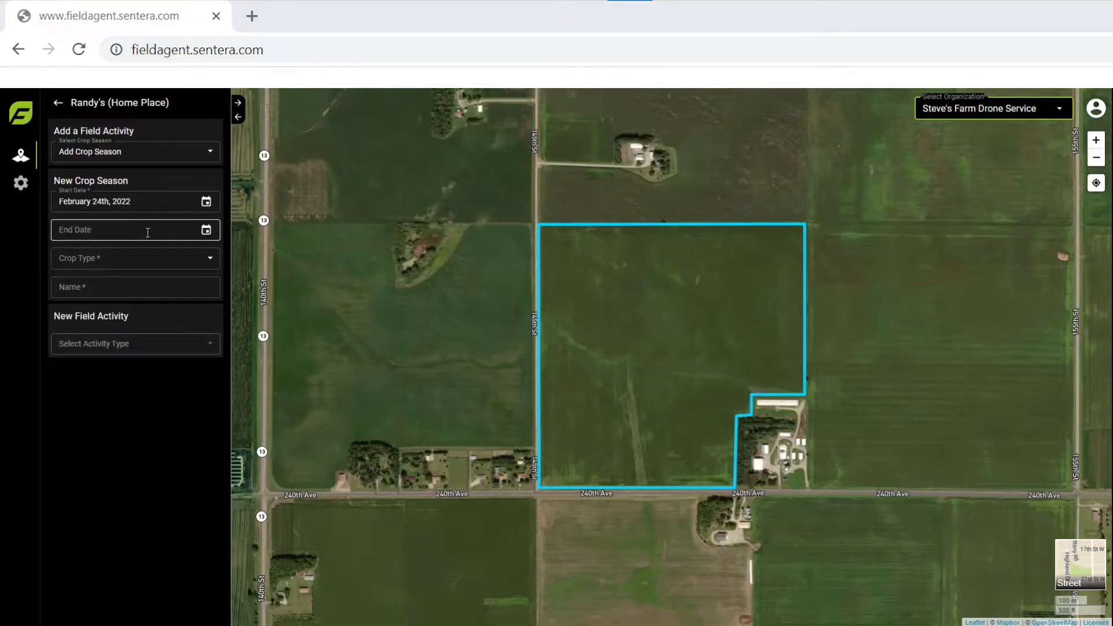
{"action": "left_click", "coordinate": [205, 231]}
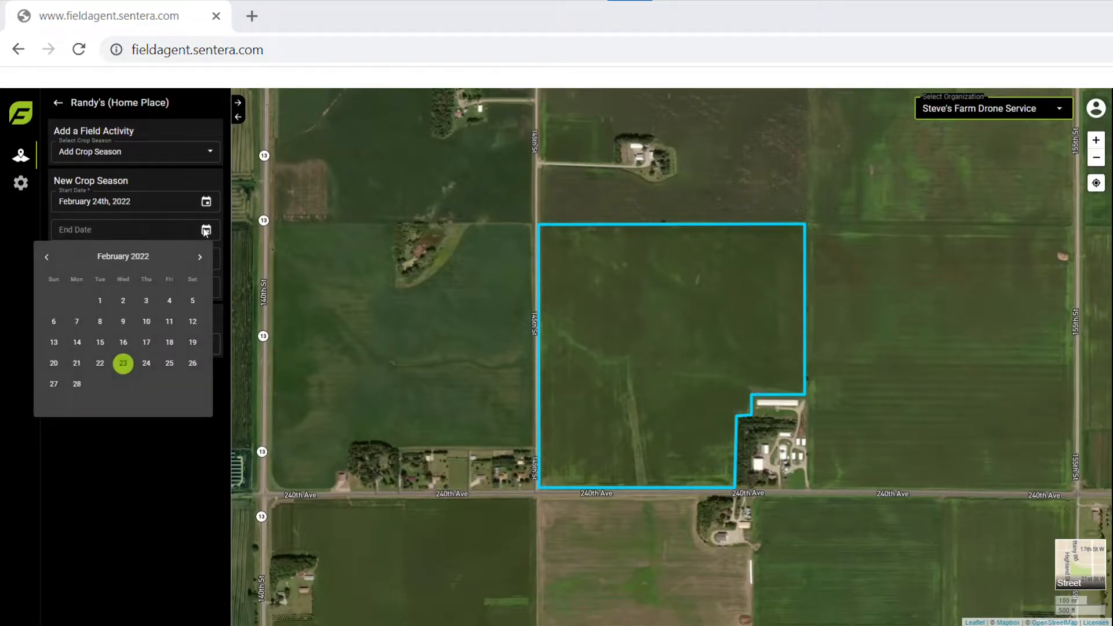
{"action": "left_click", "coordinate": [200, 258]}
{"action": "left_click", "coordinate": [199, 259]}
{"action": "left_click", "coordinate": [200, 259]}
{"action": "left_click", "coordinate": [199, 258]}
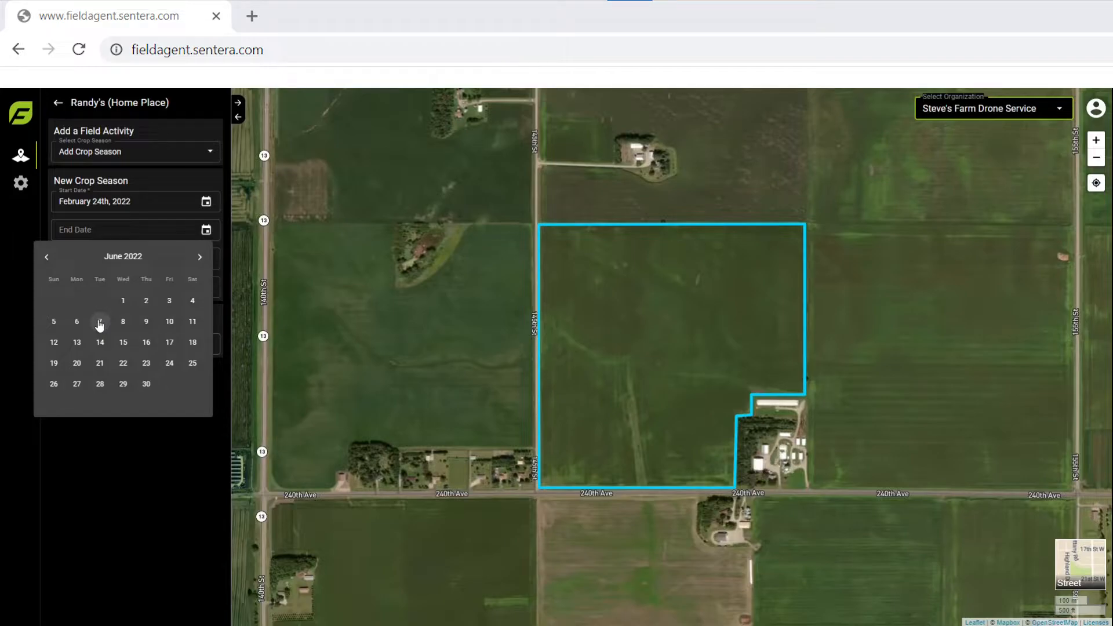
{"action": "left_click", "coordinate": [166, 303]}
Set the new crop season's crop type to Corn and its name to Spring Training 2022
{"action": "left_click", "coordinate": [127, 256]}
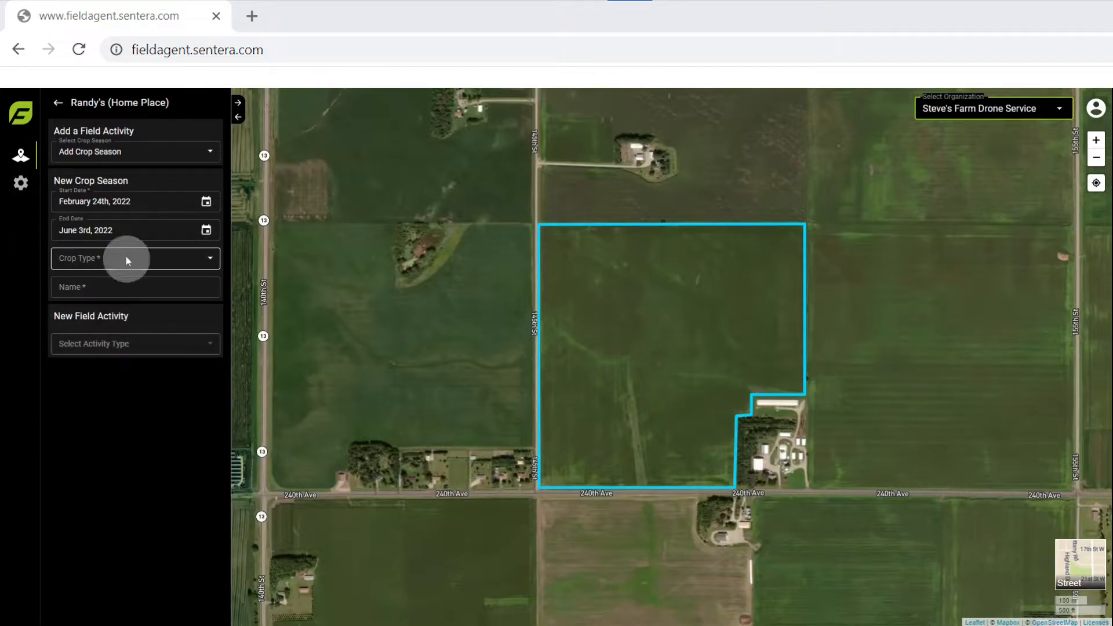
{"action": "left_click", "coordinate": [100, 303]}
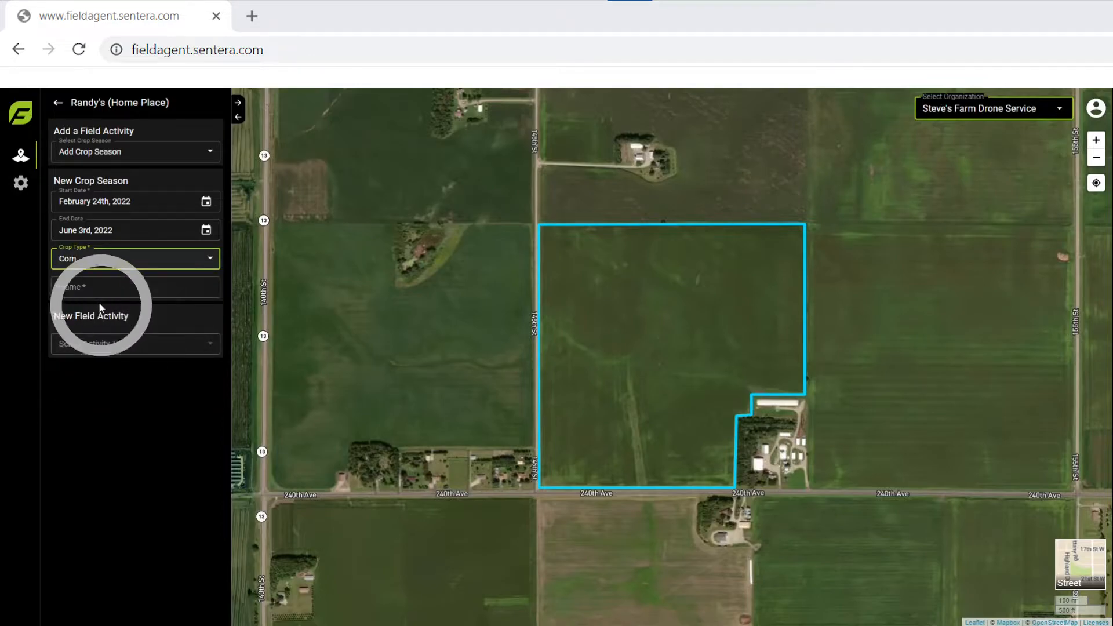
{"action": "left_click", "coordinate": [113, 286]}
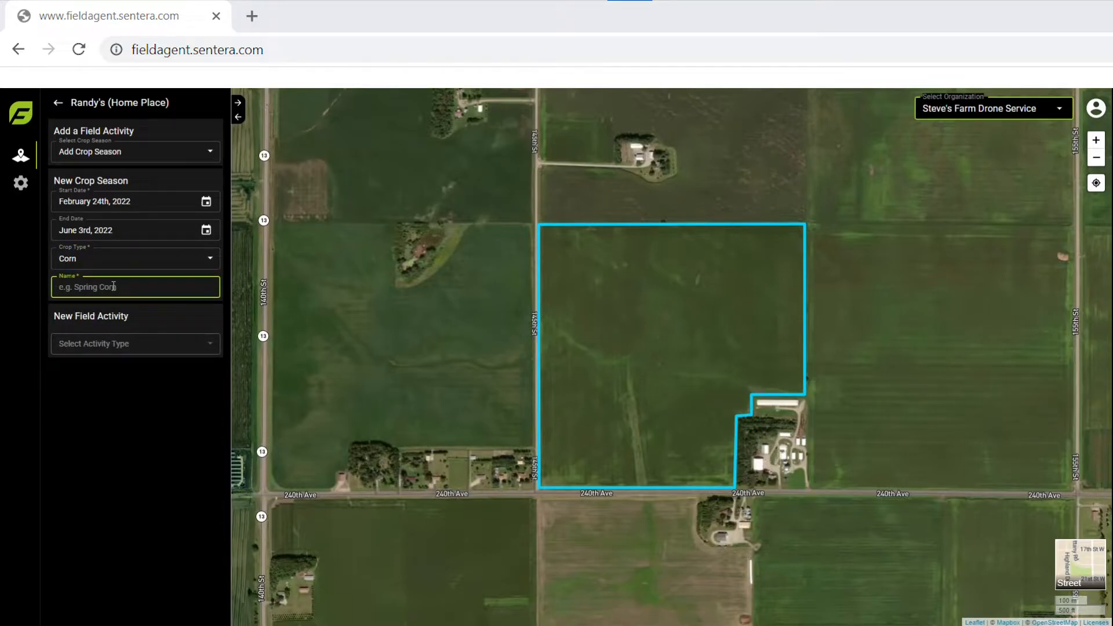
{"action": "type", "text": "s"}
{"action": "key", "text": "BackSpace"}
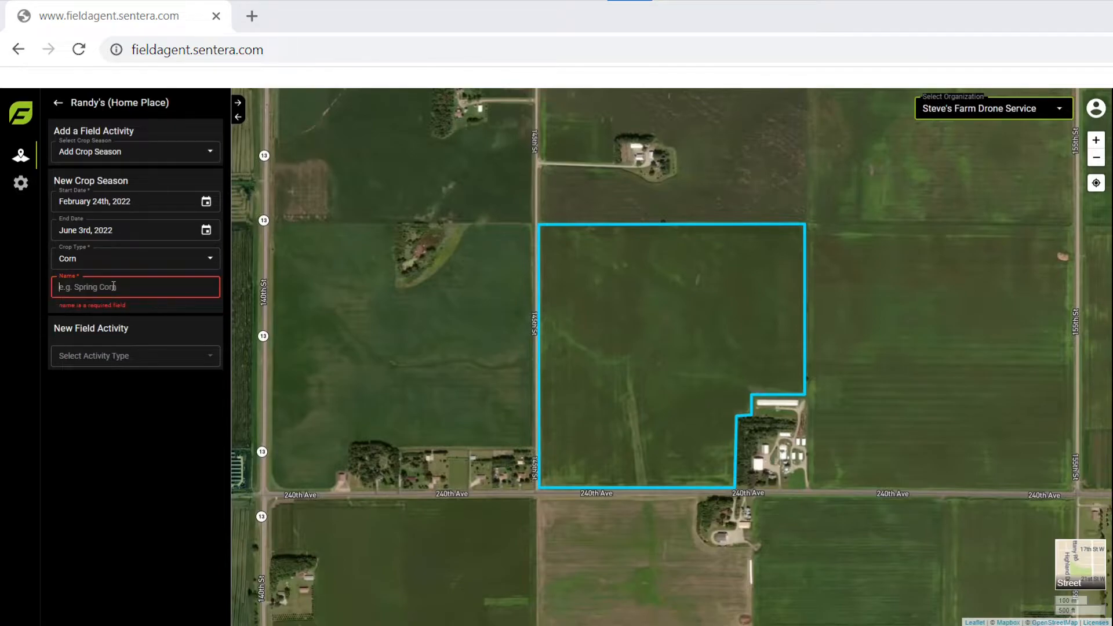
{"action": "type", "text": "Spring "}
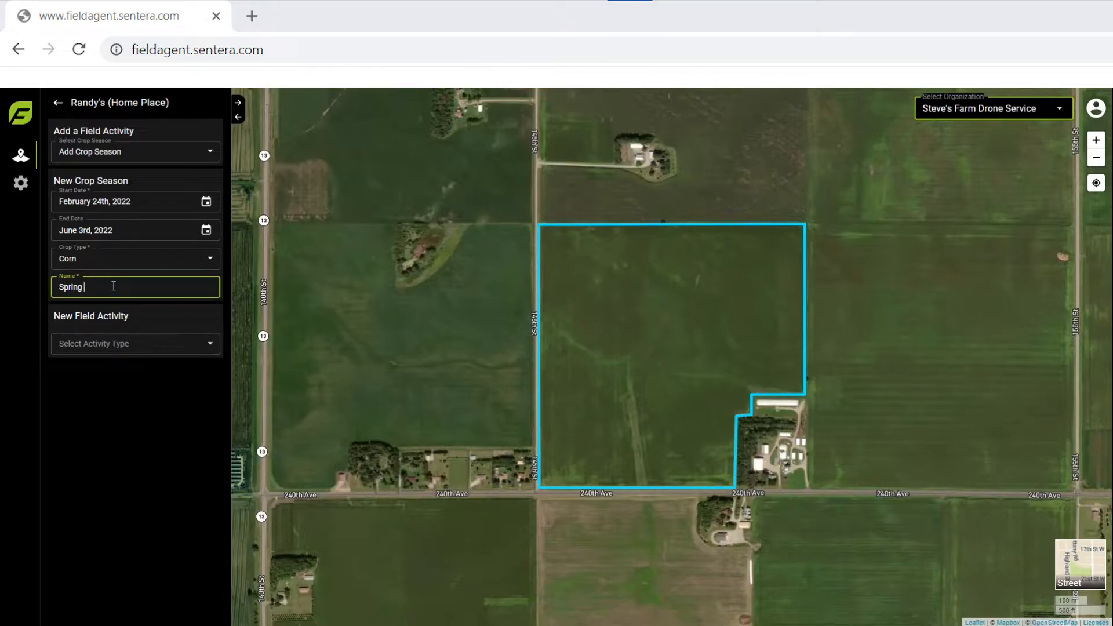
{"action": "type", "text": "Traini"}
{"action": "type", "text": "g"}
{"action": "type", "text": "ng"}
{"action": "type", "text": "2022"}
{"action": "left_click", "coordinate": [114, 287]}
Define a Plant activity applied February 24th, 2022 with an average rate of 34000 seeds/acre
{"action": "left_click", "coordinate": [114, 342]}
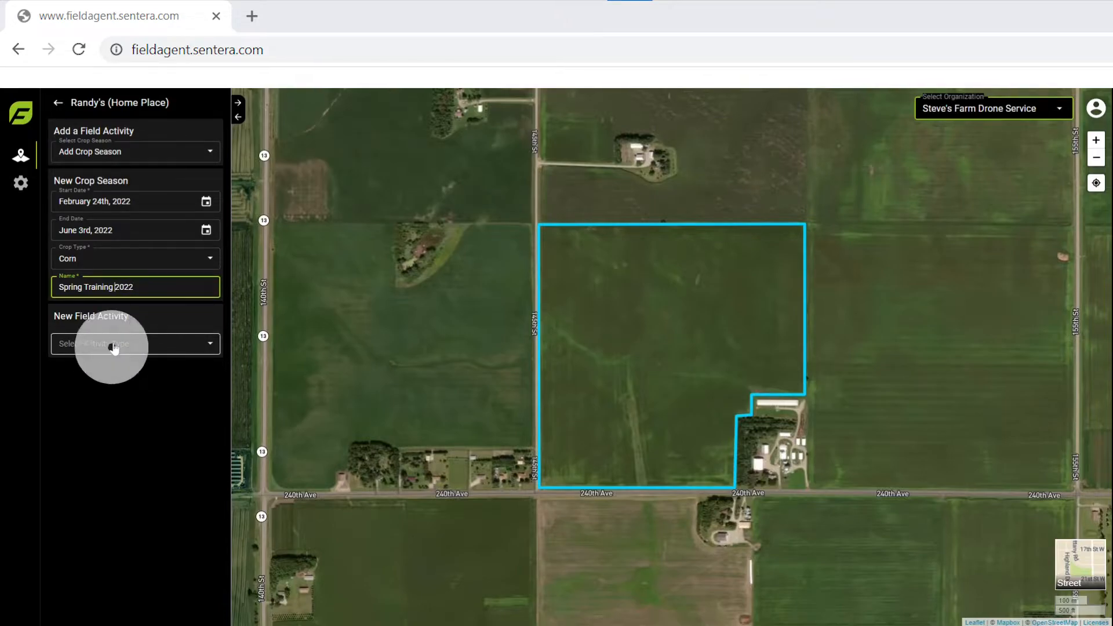
{"action": "left_click", "coordinate": [107, 388]}
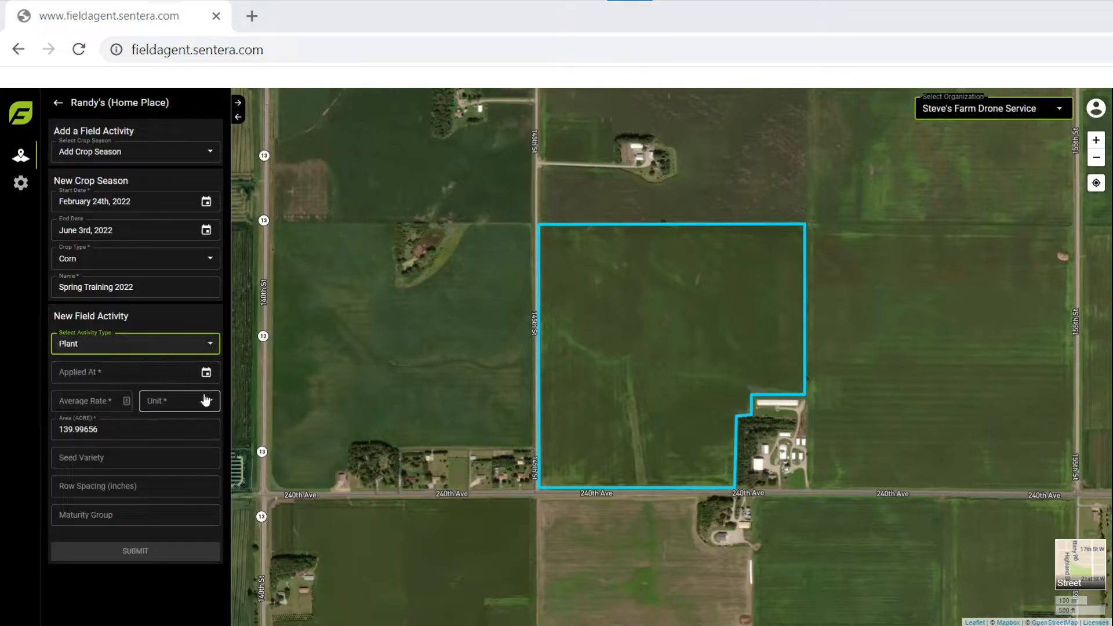
{"action": "left_click", "coordinate": [206, 372]}
{"action": "left_click", "coordinate": [146, 506]}
{"action": "left_click", "coordinate": [114, 405]}
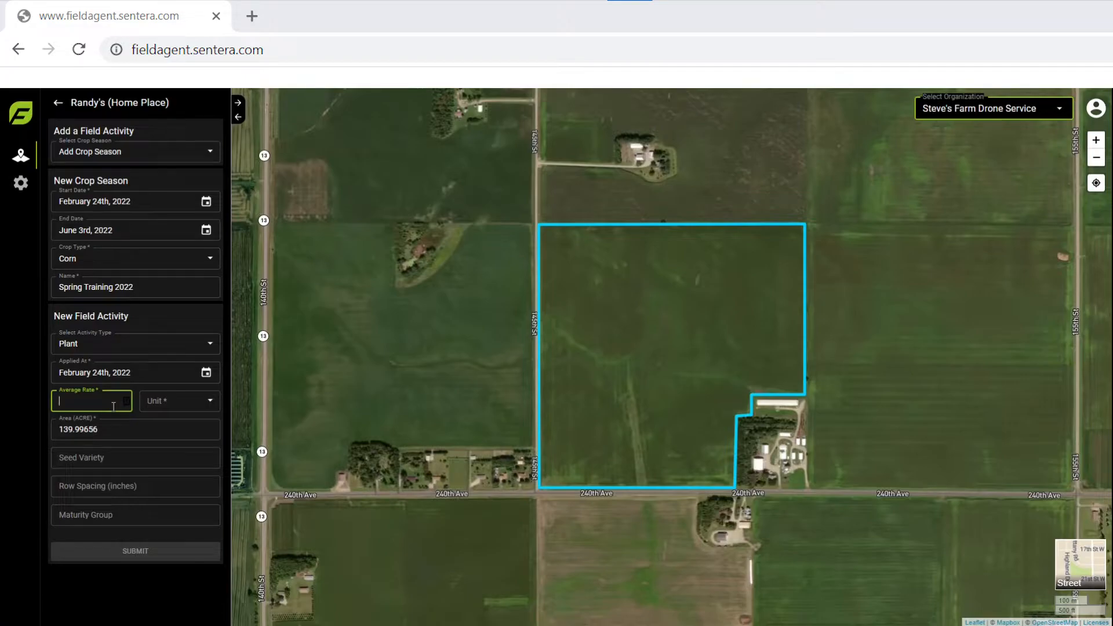
{"action": "type", "text": "34000"}
{"action": "left_click", "coordinate": [165, 400]}
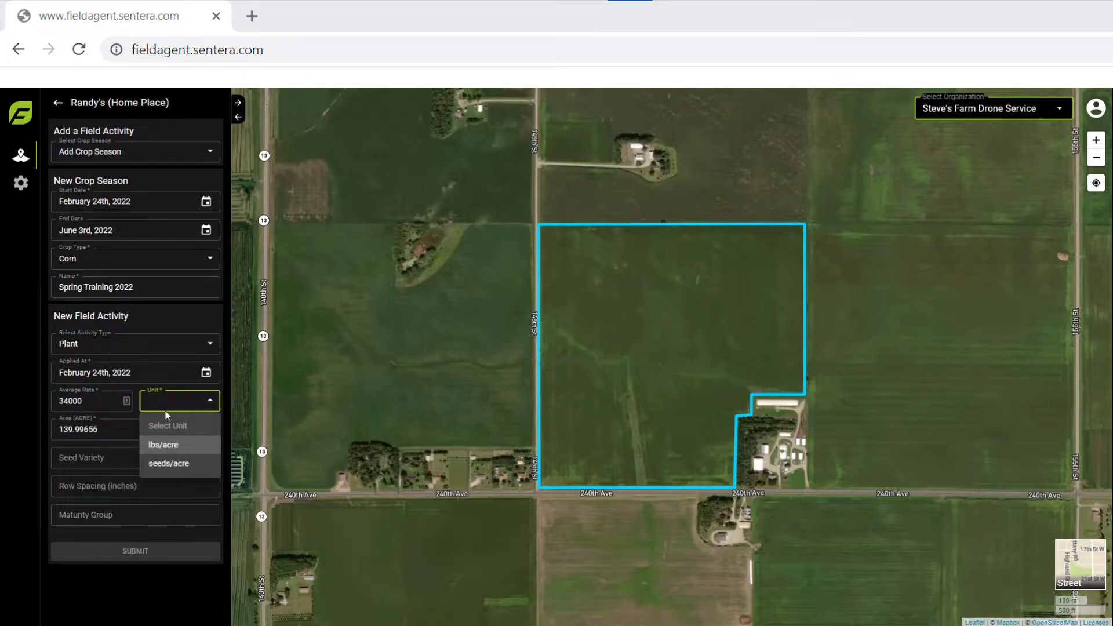
{"action": "left_click", "coordinate": [181, 465]}
Set the planting's row spacing to 30 inches and submit it, leaving seed variety and maturity group blank
{"action": "left_click", "coordinate": [164, 430]}
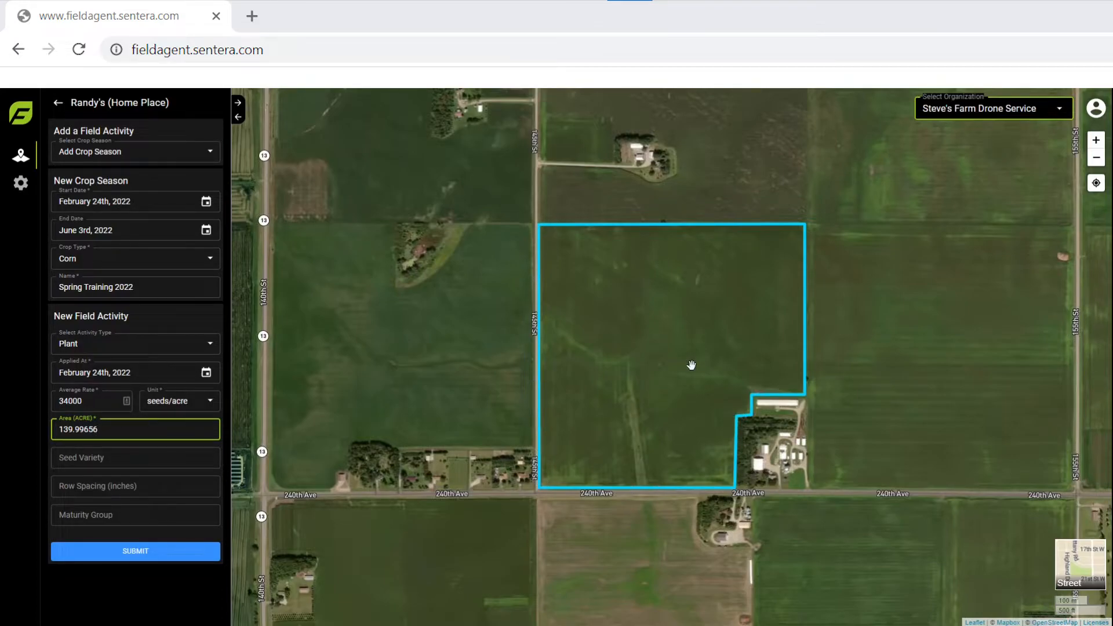
{"action": "double_click", "coordinate": [121, 426]}
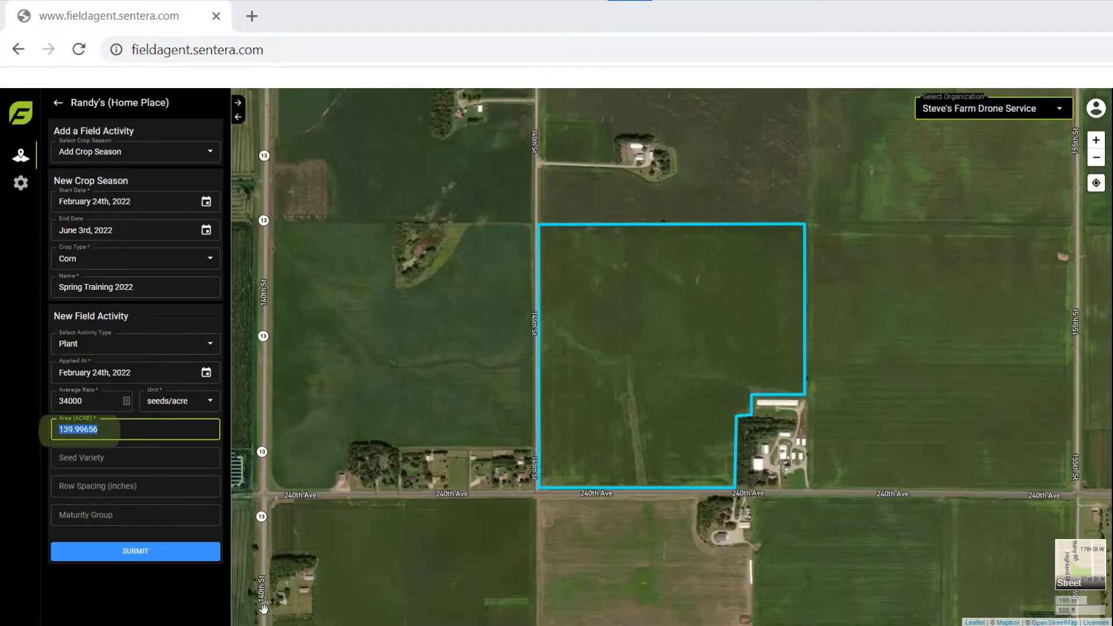
{"action": "left_click", "coordinate": [166, 458]}
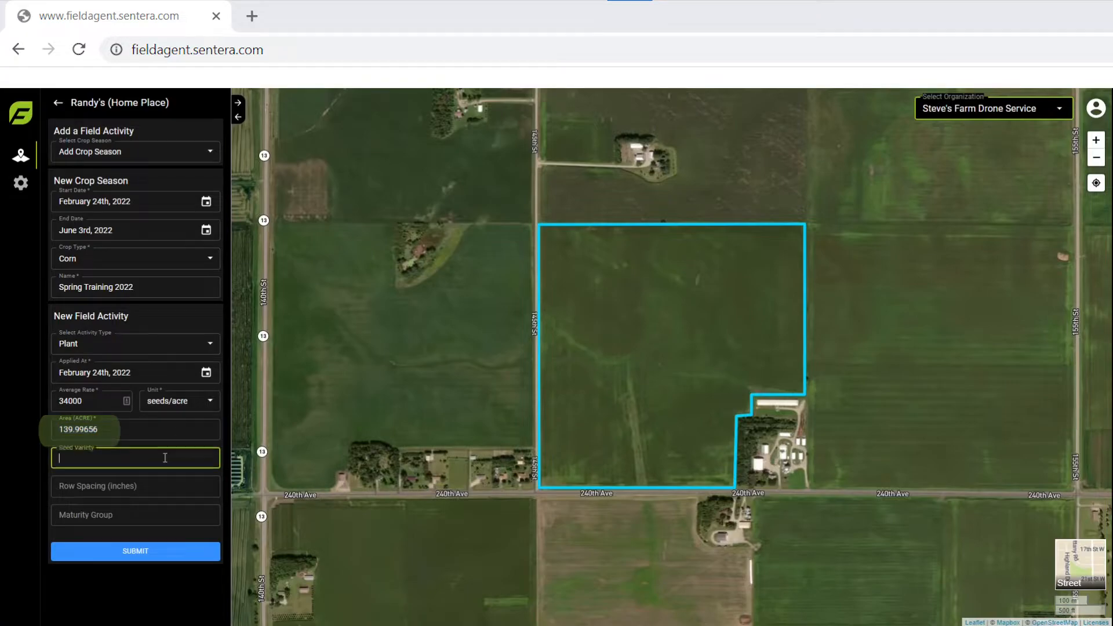
{"action": "left_click", "coordinate": [161, 490]}
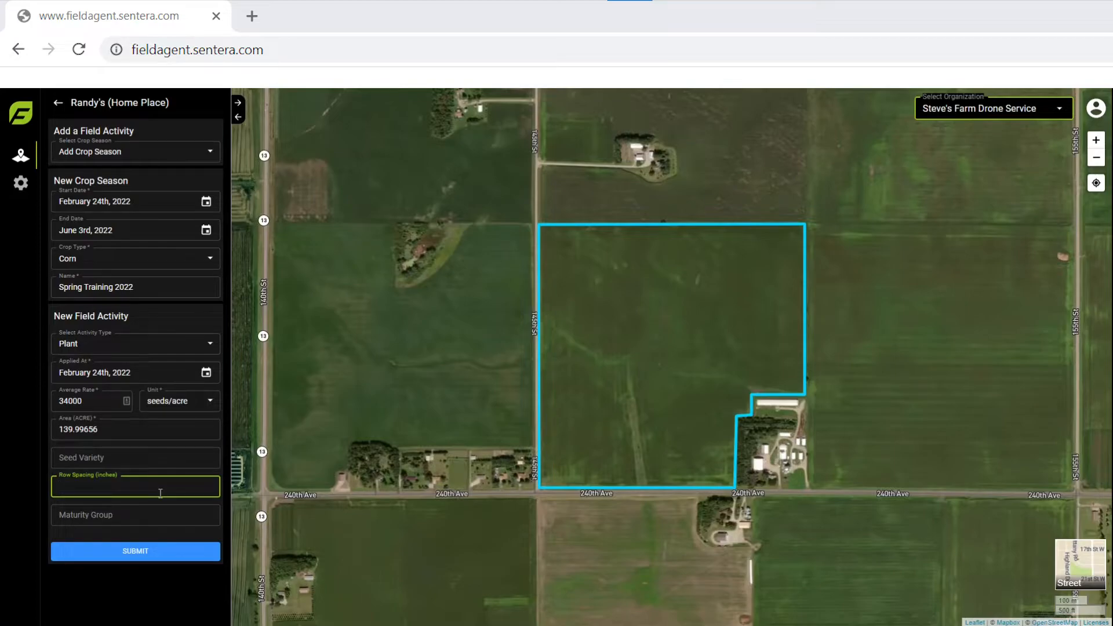
{"action": "type", "text": "30"}
{"action": "left_click", "coordinate": [141, 517]}
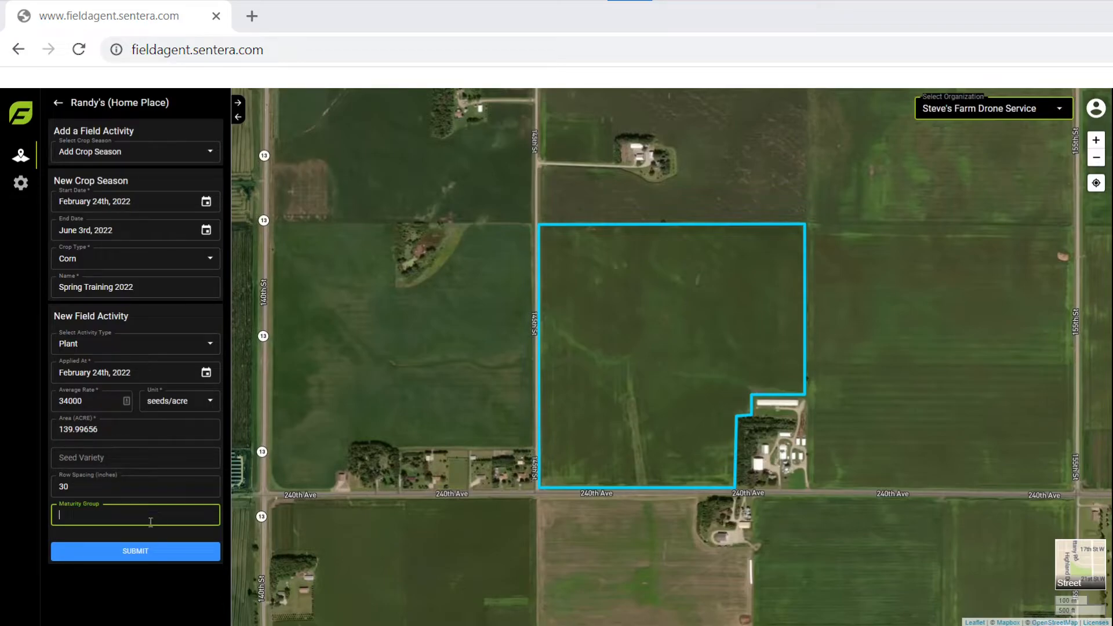
{"action": "left_click", "coordinate": [156, 554]}
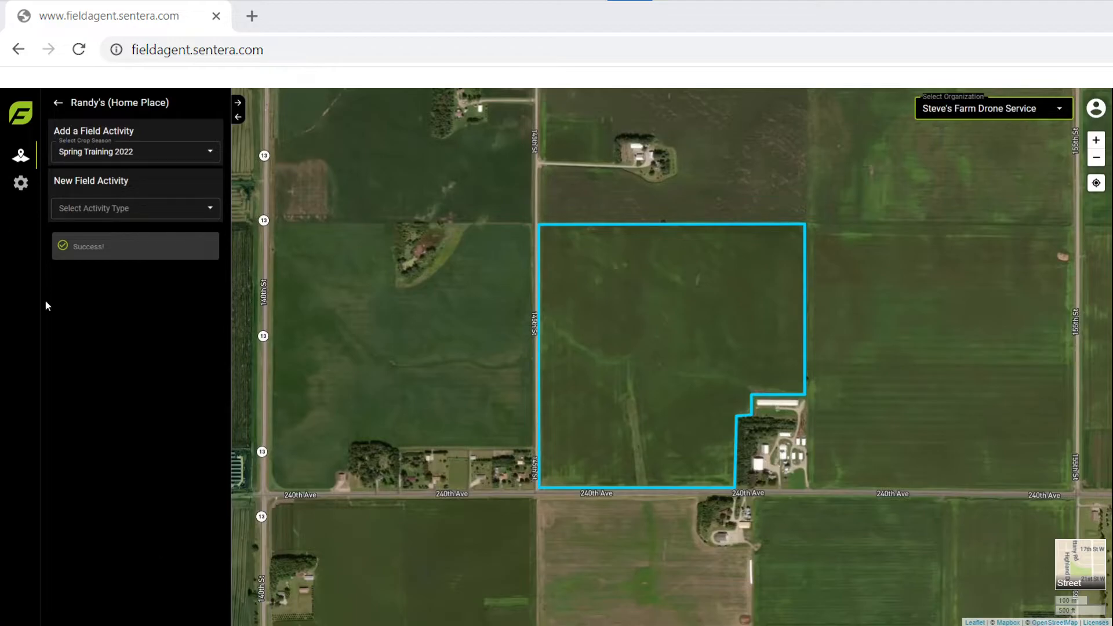
View the notification preferences in the account settings and reopen the Home Place field
{"action": "left_click", "coordinate": [21, 186]}
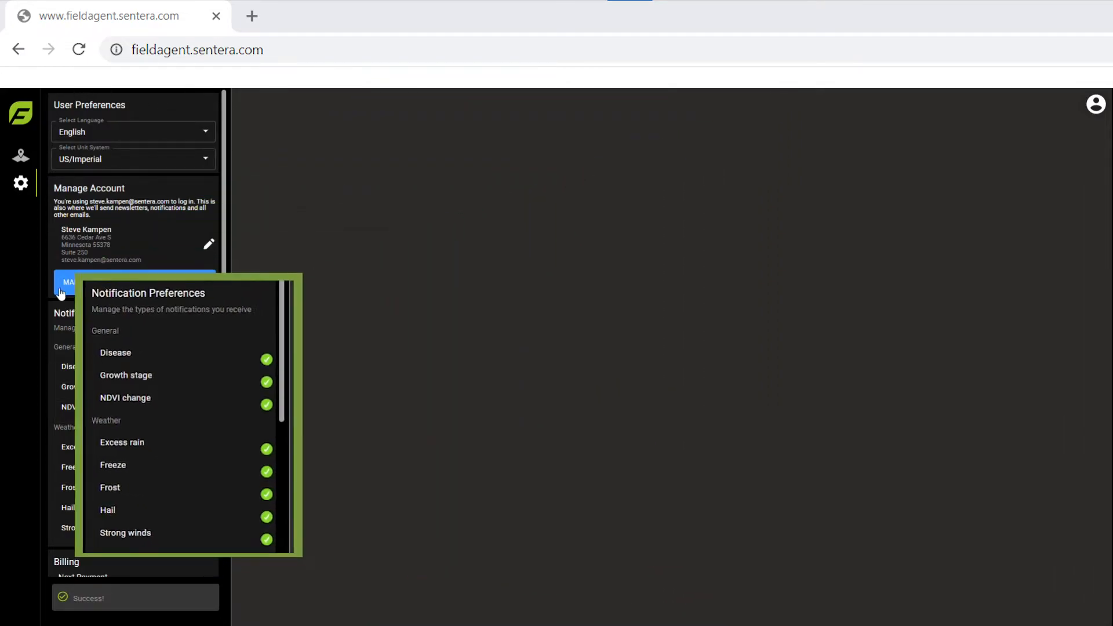
{"action": "left_click", "coordinate": [25, 105]}
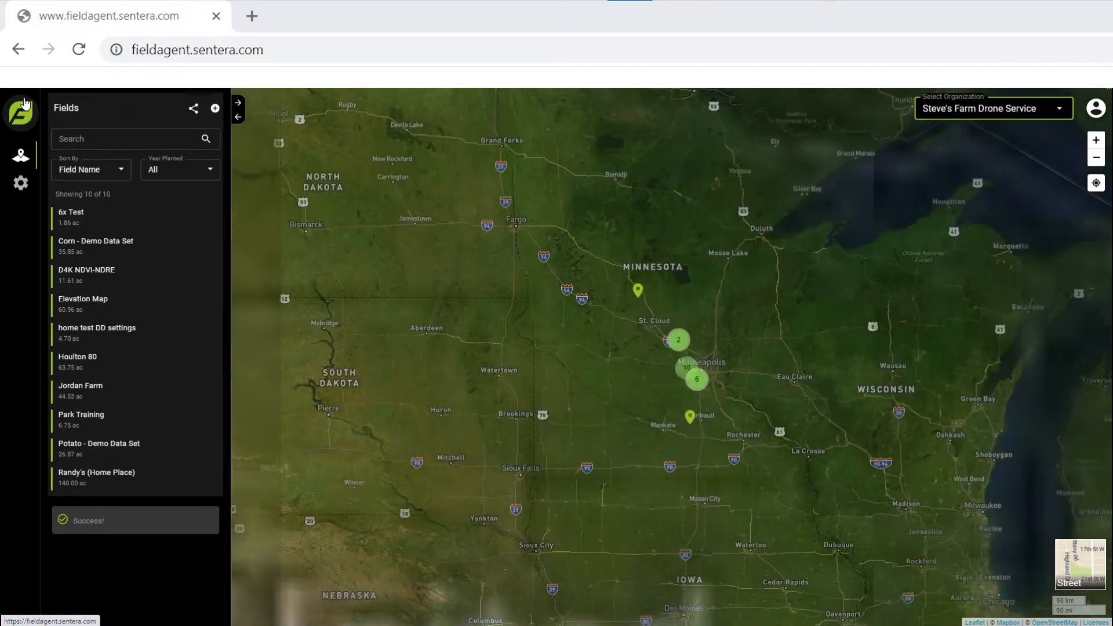
{"action": "left_click", "coordinate": [130, 482]}
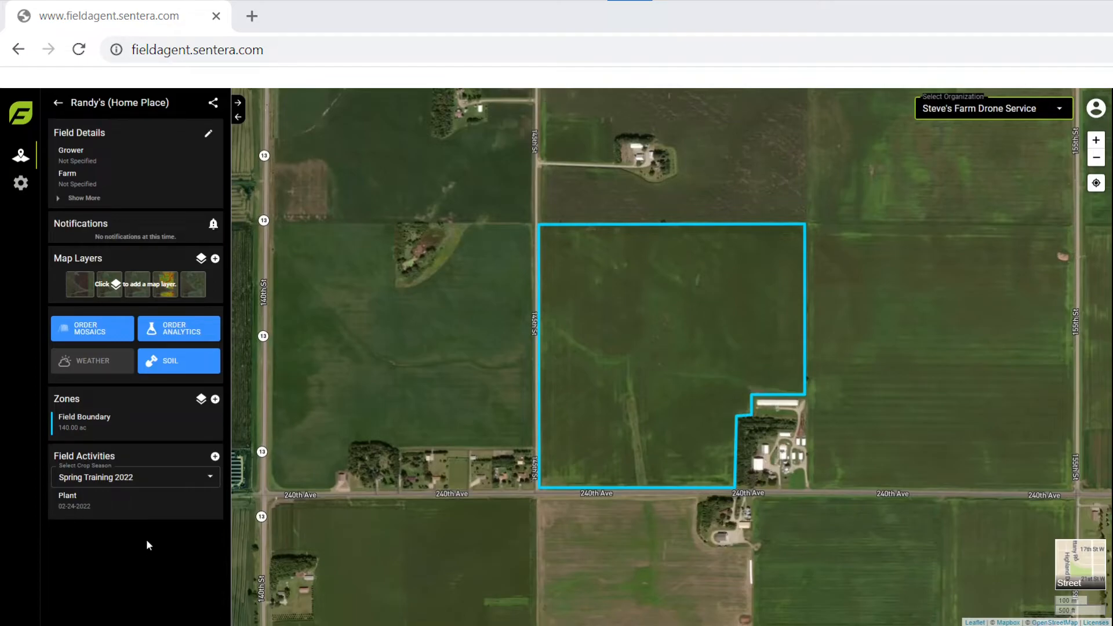
Add an Irrigate activity to the Spring Training 2022 season with an applied date of March 9th, 2022
{"action": "left_click", "coordinate": [215, 456]}
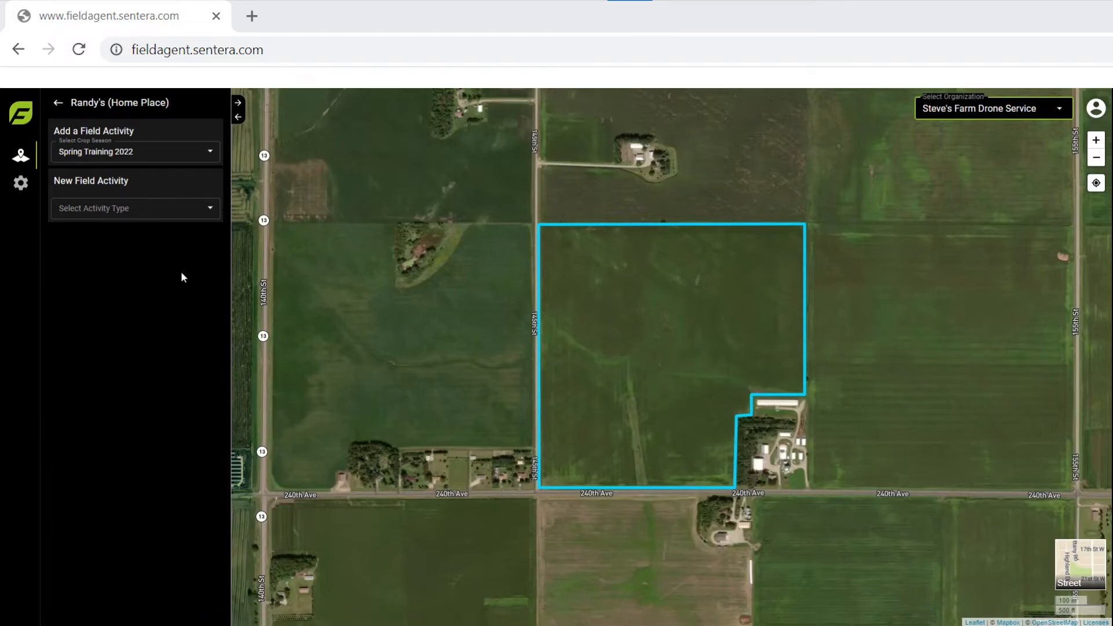
{"action": "left_click", "coordinate": [175, 213]}
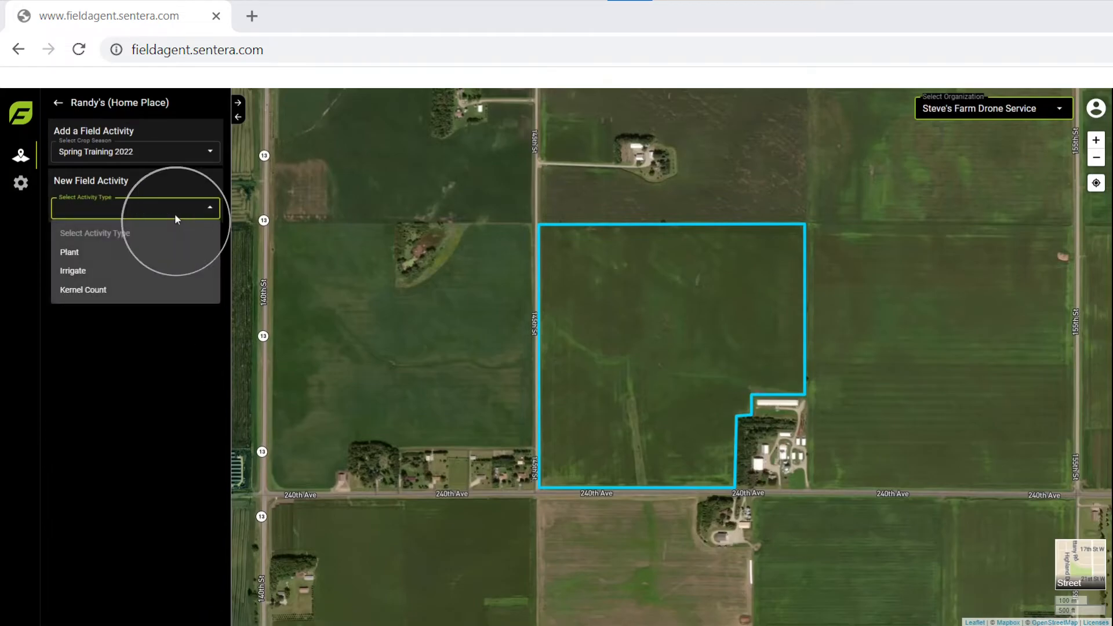
{"action": "left_click", "coordinate": [146, 271]}
{"action": "left_click", "coordinate": [145, 270]}
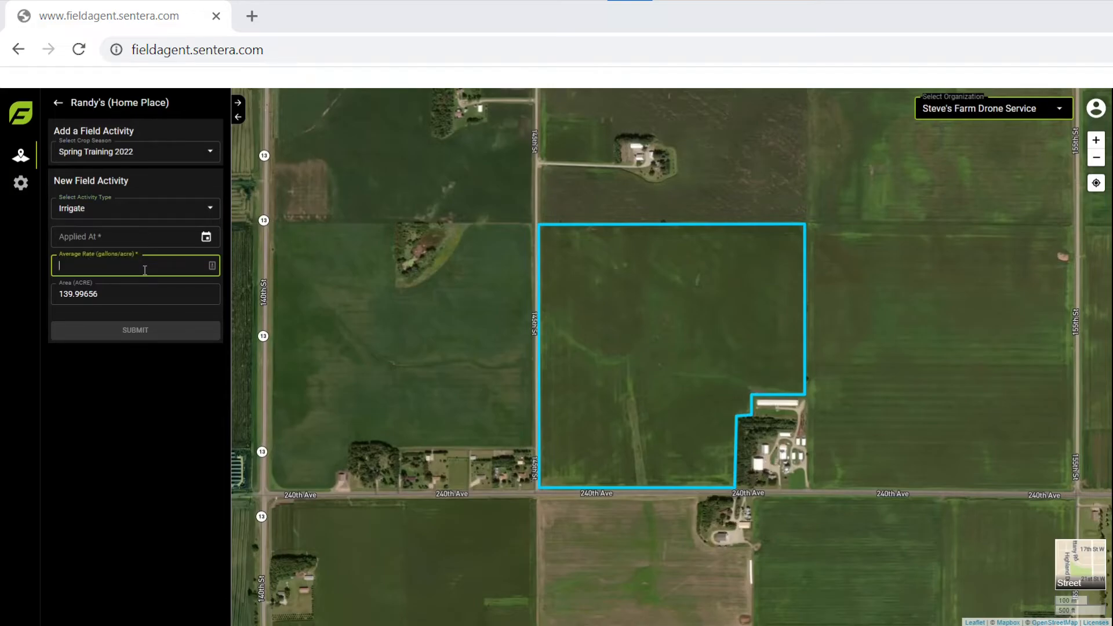
{"action": "left_click", "coordinate": [207, 239]}
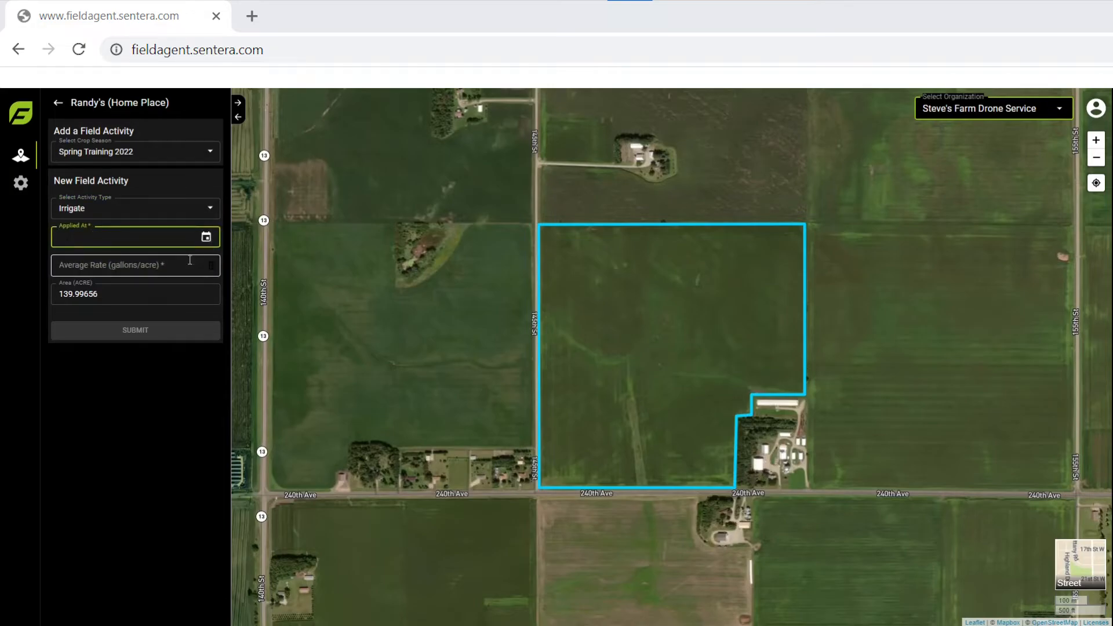
{"action": "left_click", "coordinate": [206, 237]}
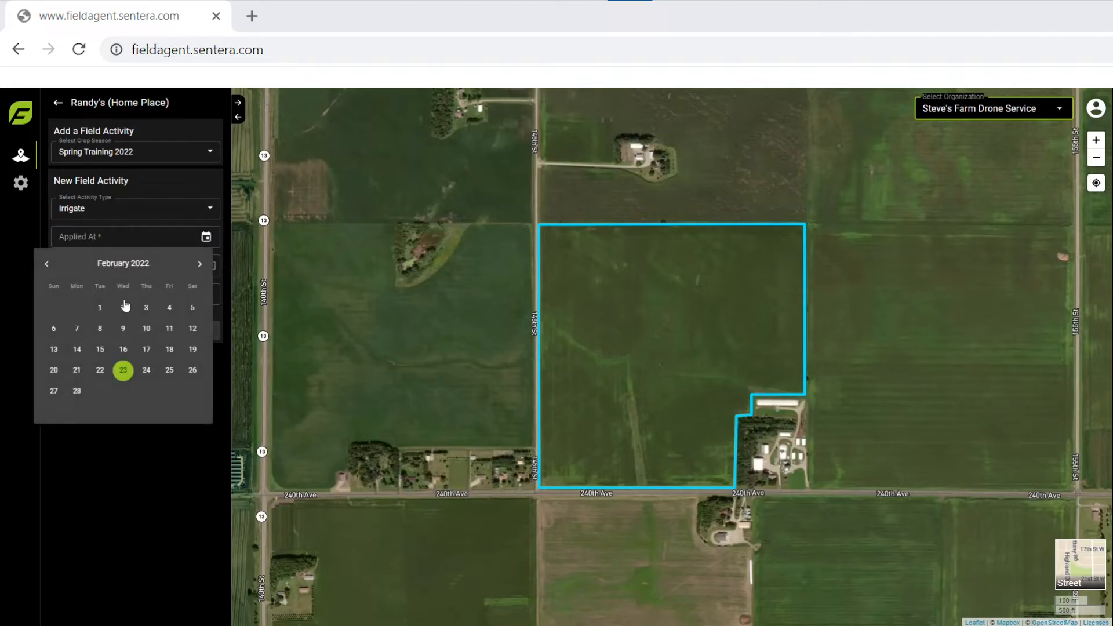
{"action": "left_click", "coordinate": [196, 267]}
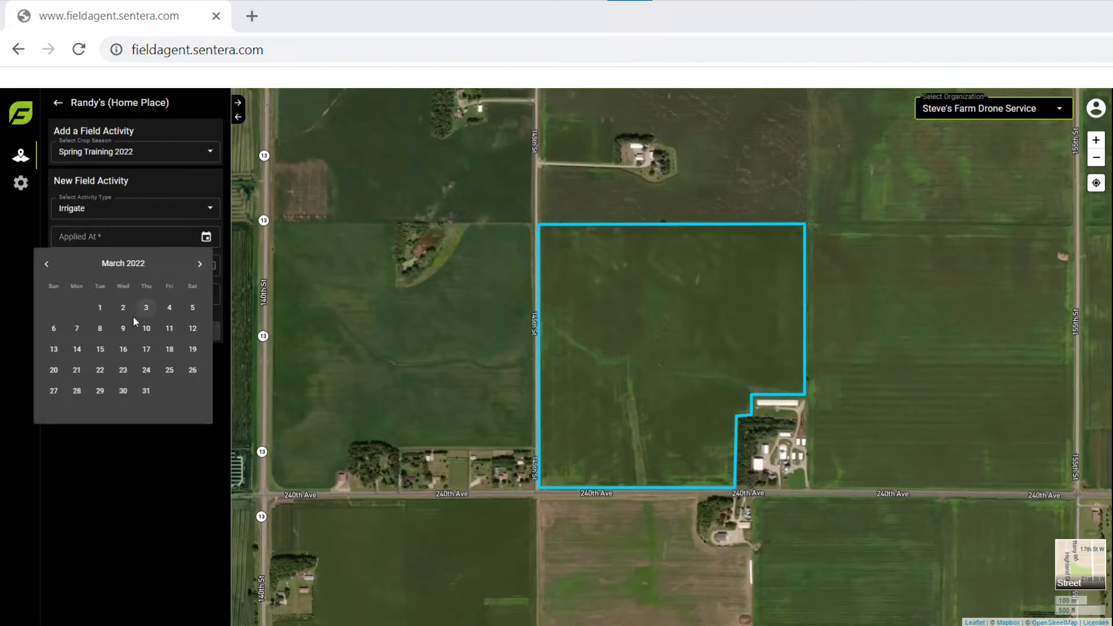
{"action": "left_click", "coordinate": [122, 328]}
Set the irrigation's average rate to 1100 gallons/acre, keep the prefilled area and submit the activity
{"action": "left_click", "coordinate": [175, 265]}
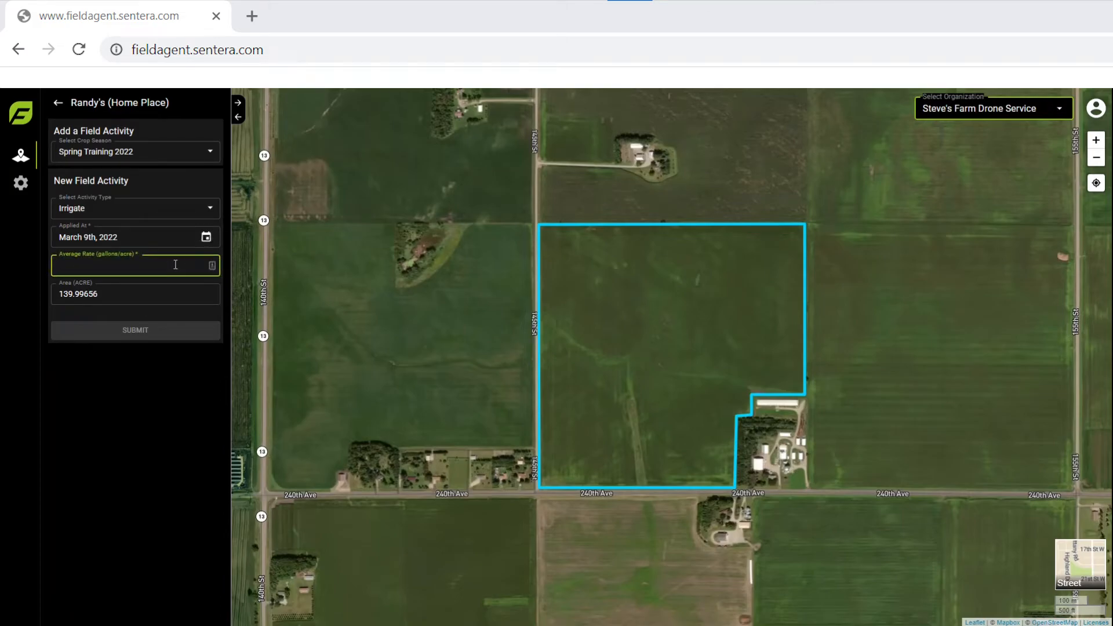
{"action": "type", "text": "1100"}
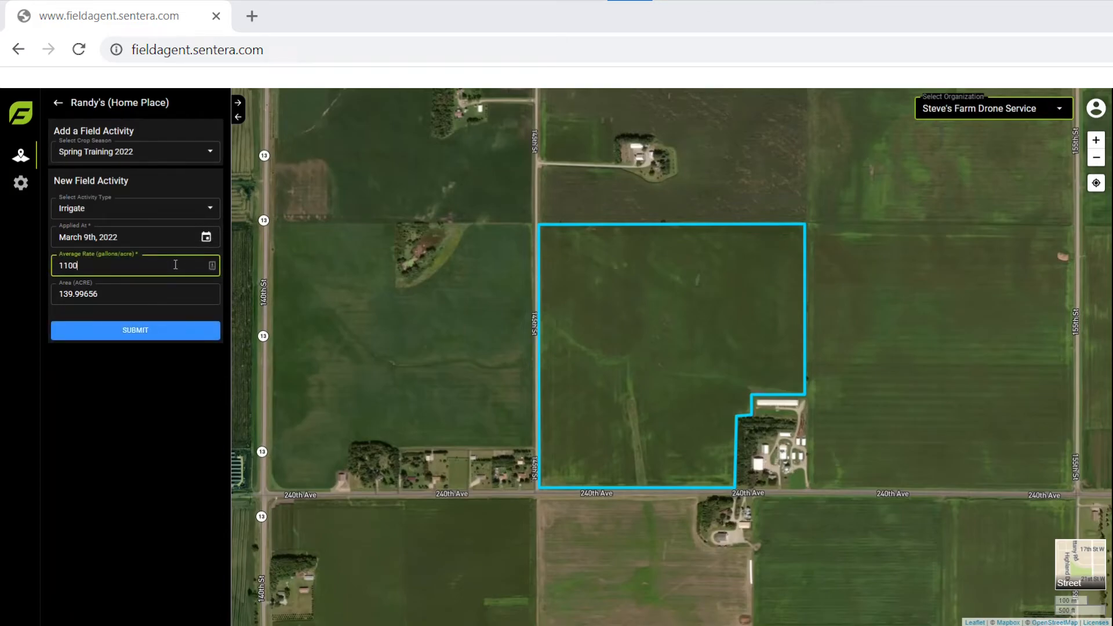
{"action": "left_click", "coordinate": [176, 294]}
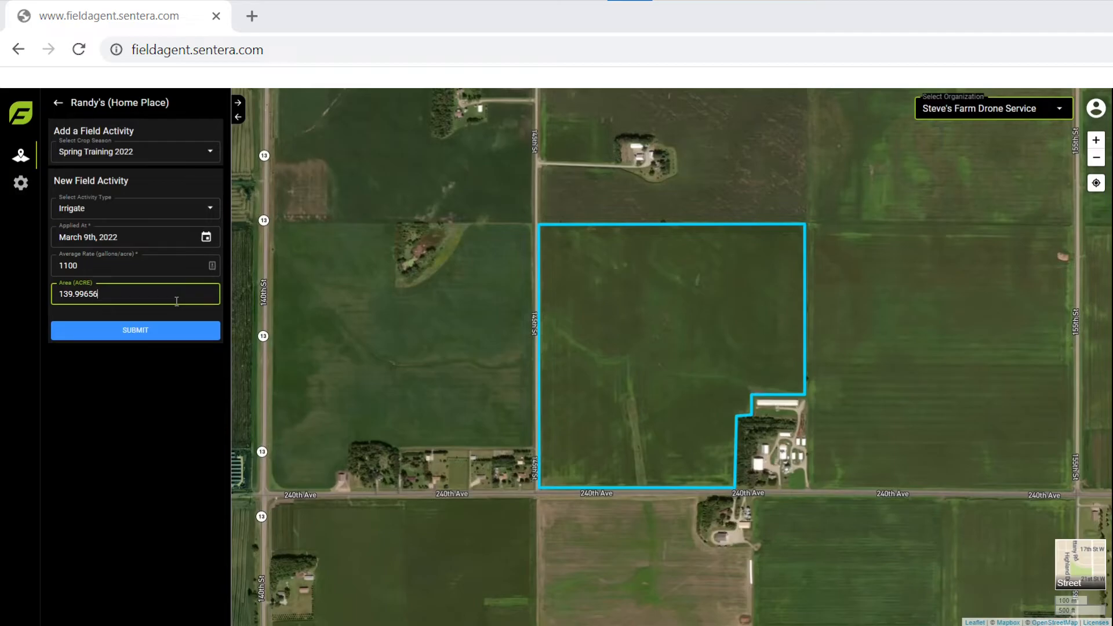
{"action": "left_click", "coordinate": [171, 337]}
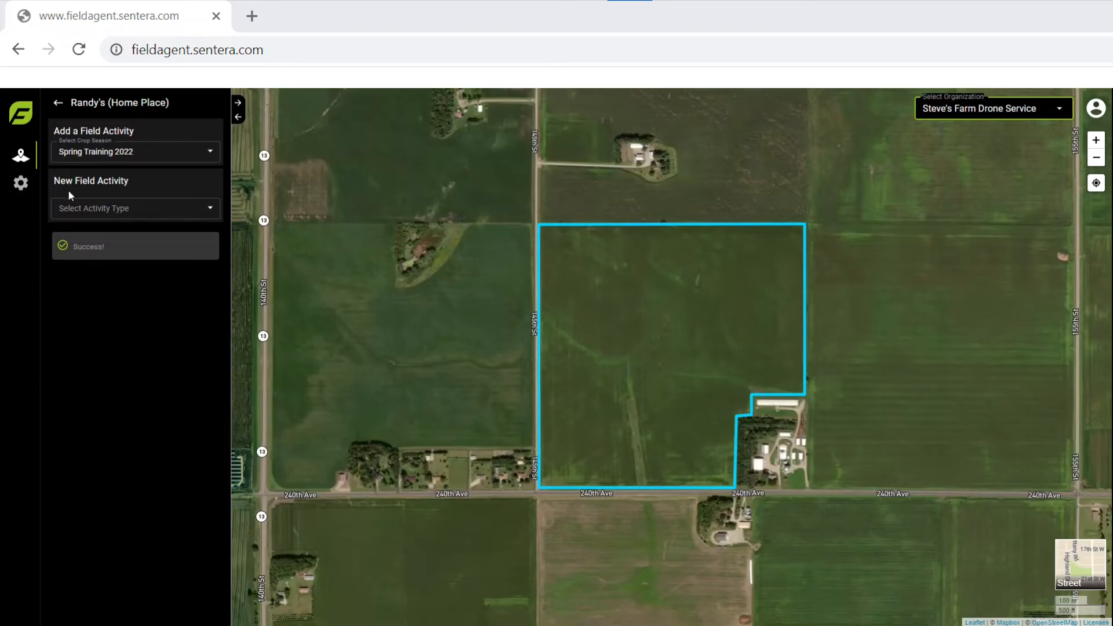
Reopen the Home Place field and start a Kernel Count activity in the Spring Training 2022 season
{"action": "left_click", "coordinate": [21, 138]}
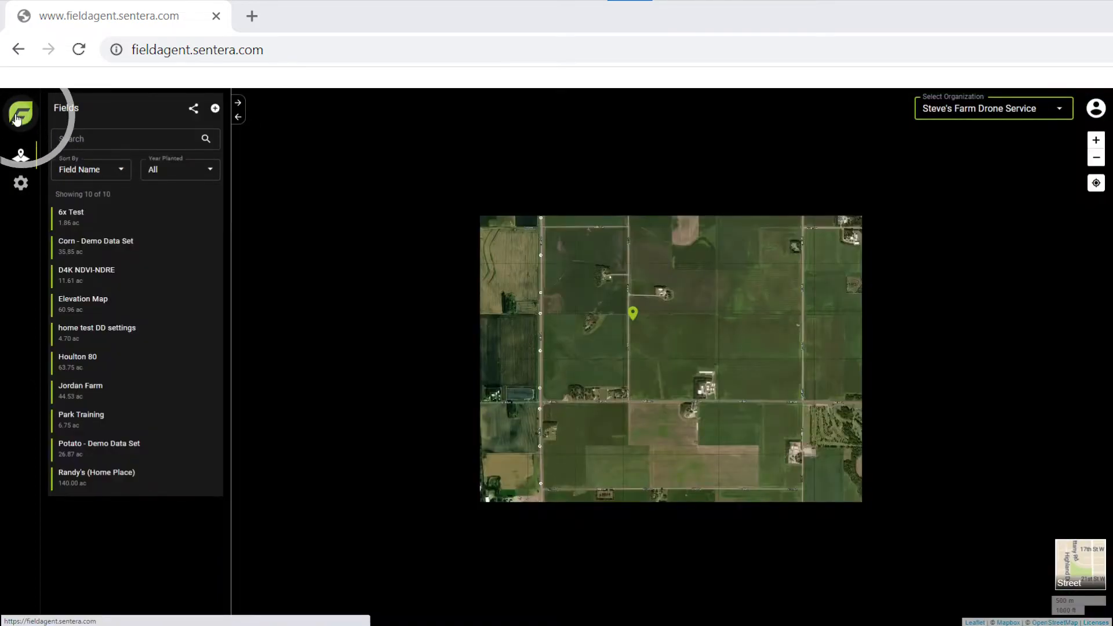
{"action": "left_click", "coordinate": [105, 480]}
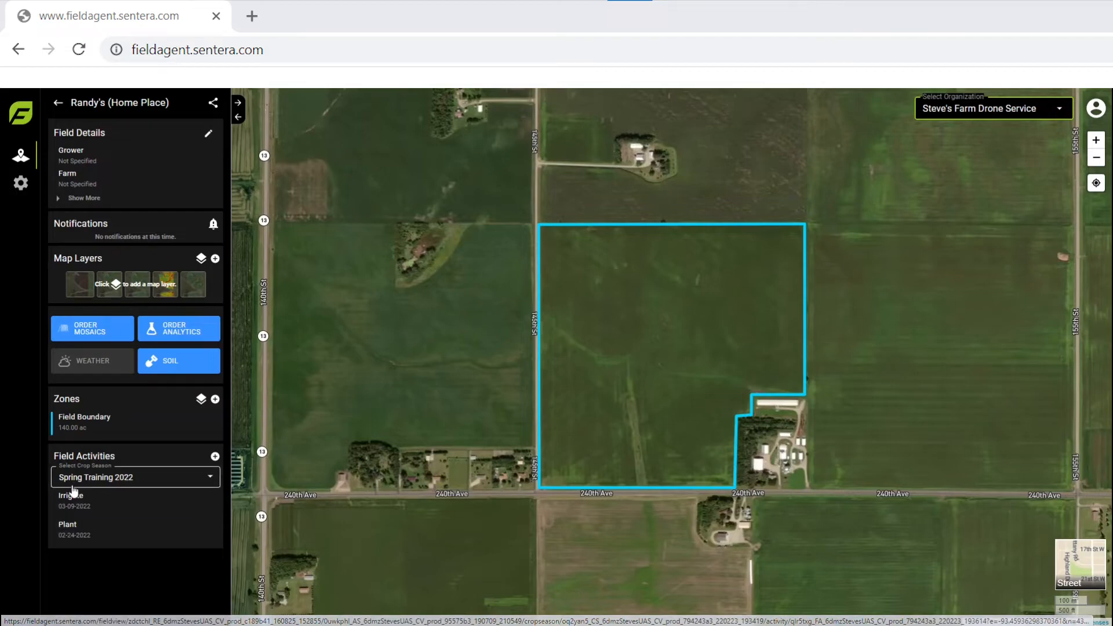
{"action": "left_click", "coordinate": [216, 457]}
{"action": "left_click", "coordinate": [169, 211]}
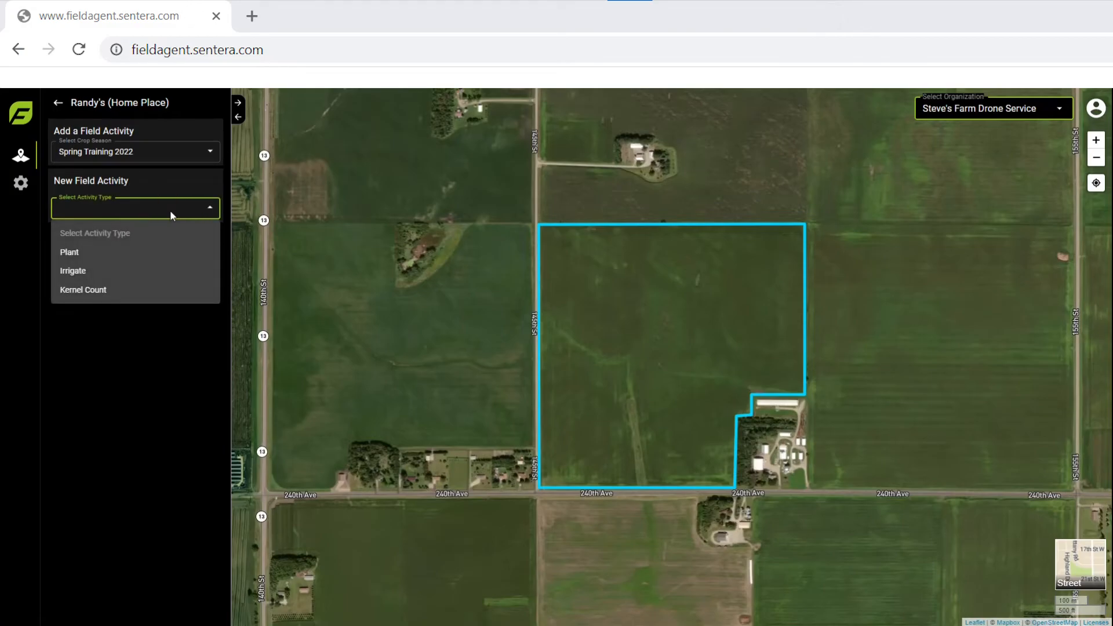
{"action": "left_click", "coordinate": [110, 290]}
Set the kernel count's applied date to May 27th, 2022
{"action": "left_click", "coordinate": [123, 267]}
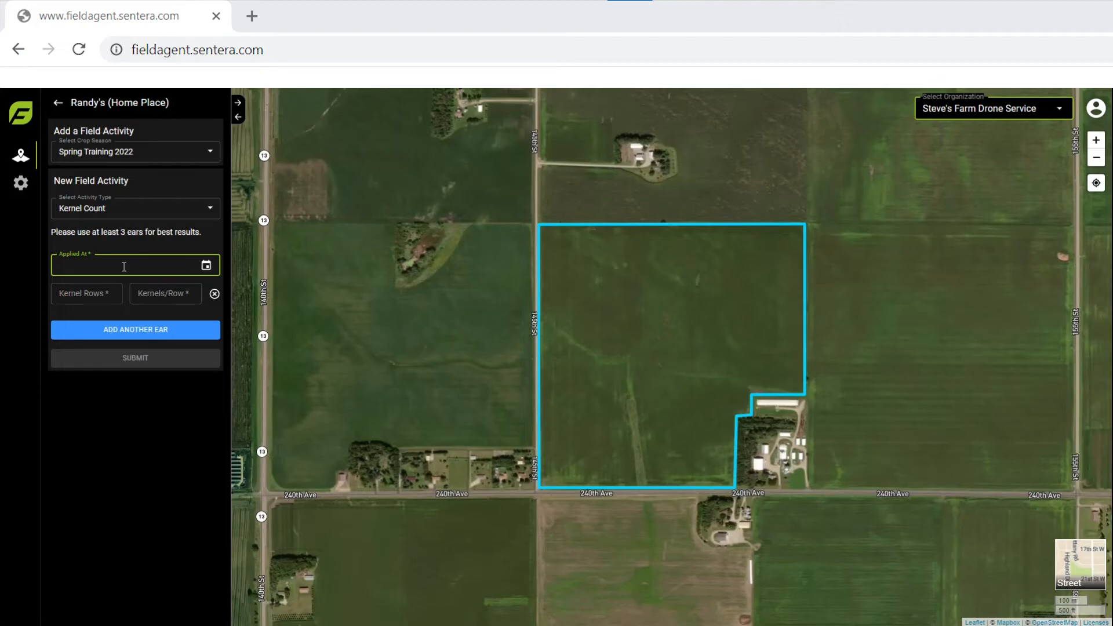
{"action": "left_click", "coordinate": [206, 265]}
{"action": "left_click", "coordinate": [200, 293]}
{"action": "left_click", "coordinate": [200, 293]}
{"action": "left_click", "coordinate": [200, 293]}
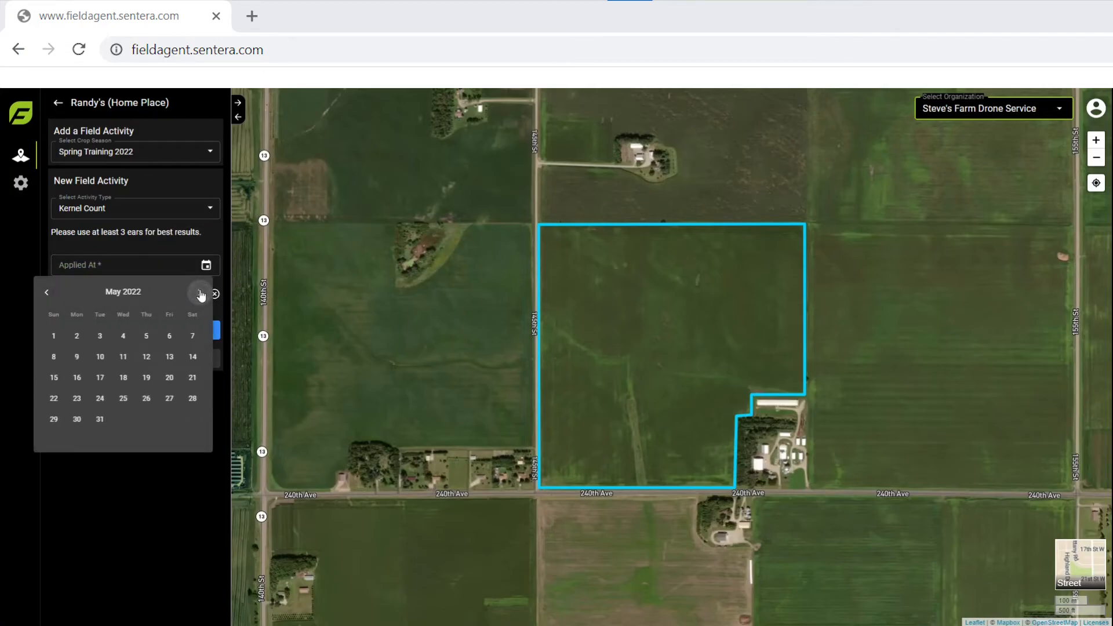
{"action": "left_click", "coordinate": [170, 398]}
Enter 30 kernel rows and 90 kernels per row for the first ear, and add a second ear entry
{"action": "left_click", "coordinate": [103, 292]}
{"action": "left_click", "coordinate": [103, 291]}
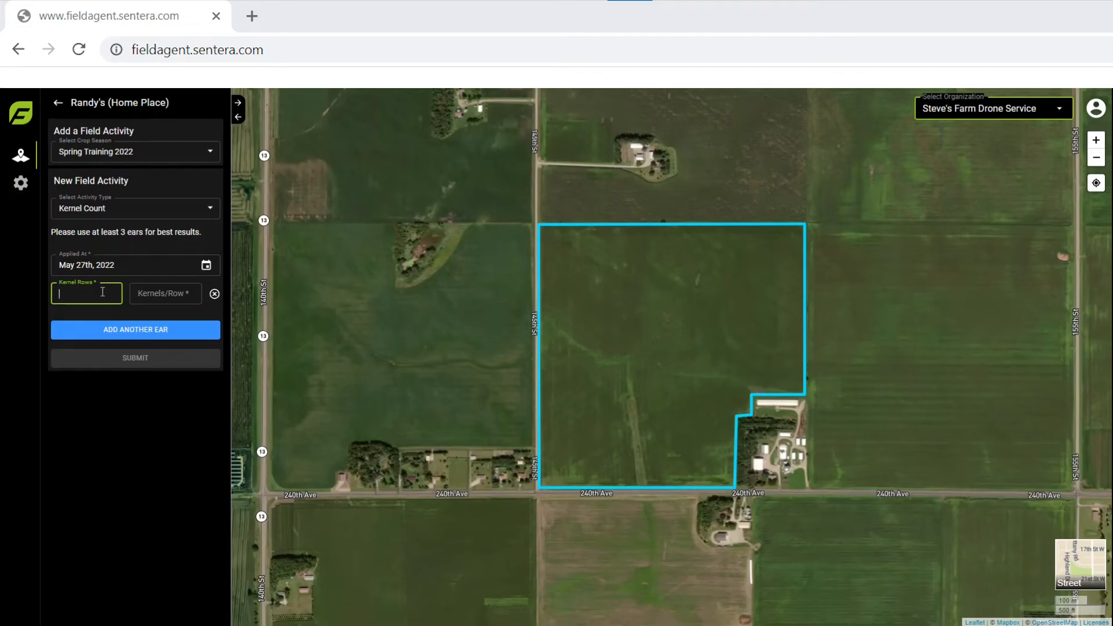
{"action": "type", "text": "30"}
{"action": "left_click", "coordinate": [144, 295]}
{"action": "type", "text": "90"}
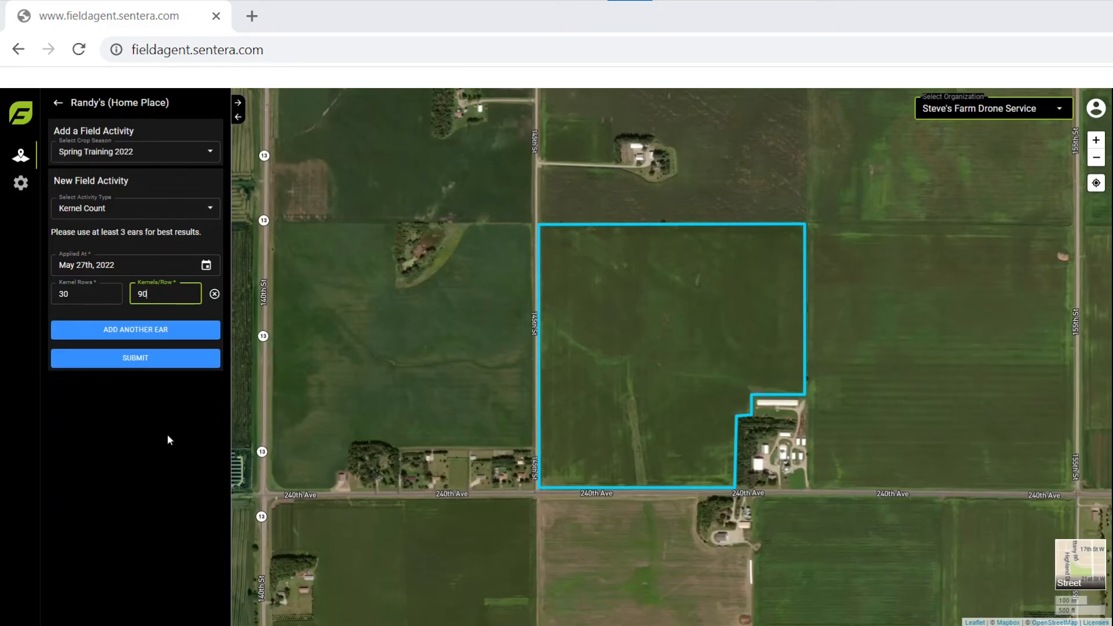
{"action": "left_click", "coordinate": [184, 334]}
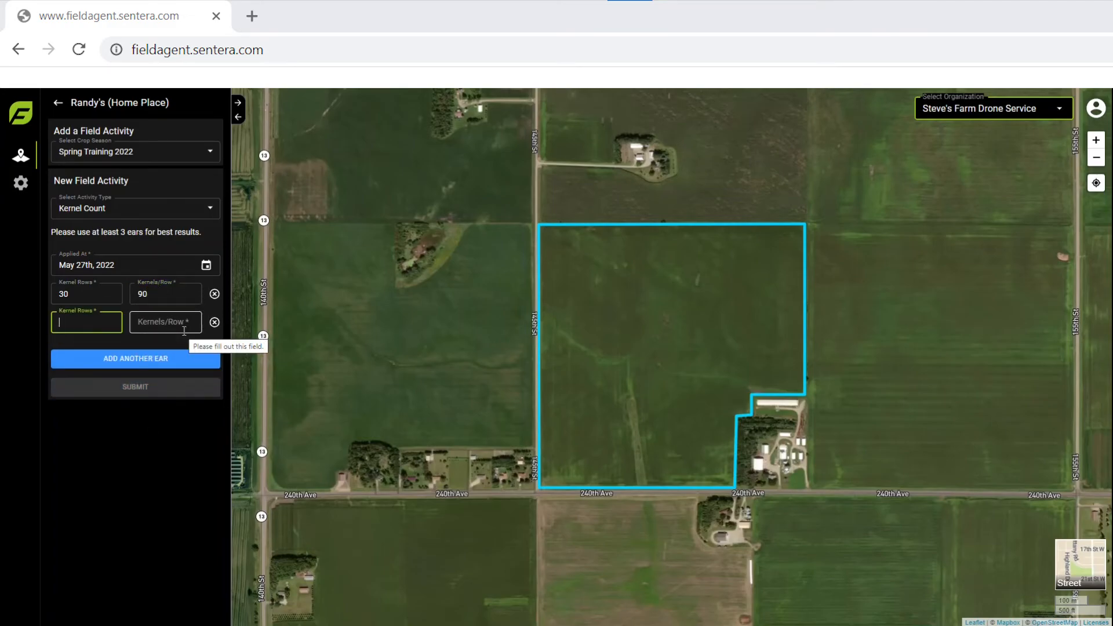